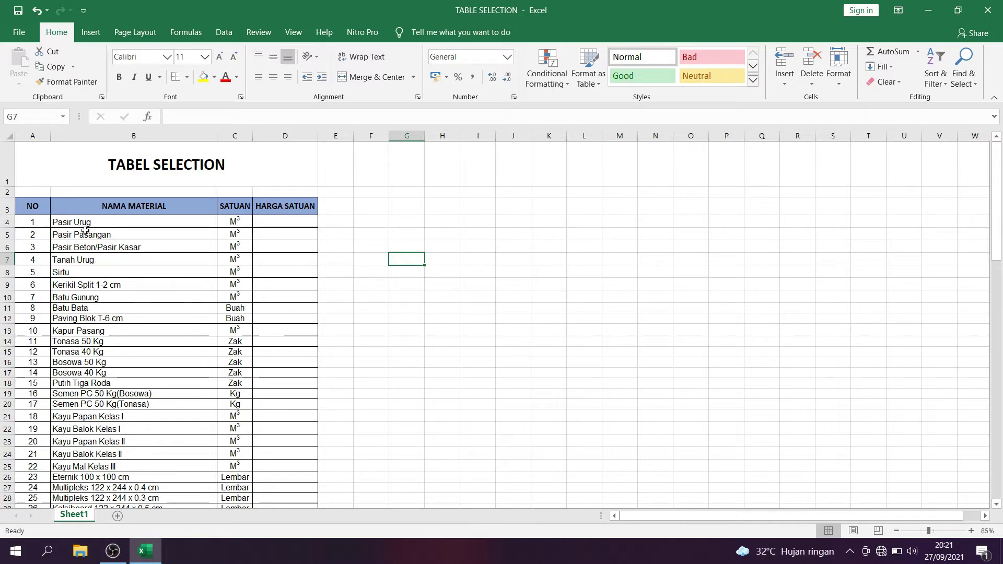
Step: Scroll through the material price list to its end and back to the top
scroll(85, 230, "down", 1)
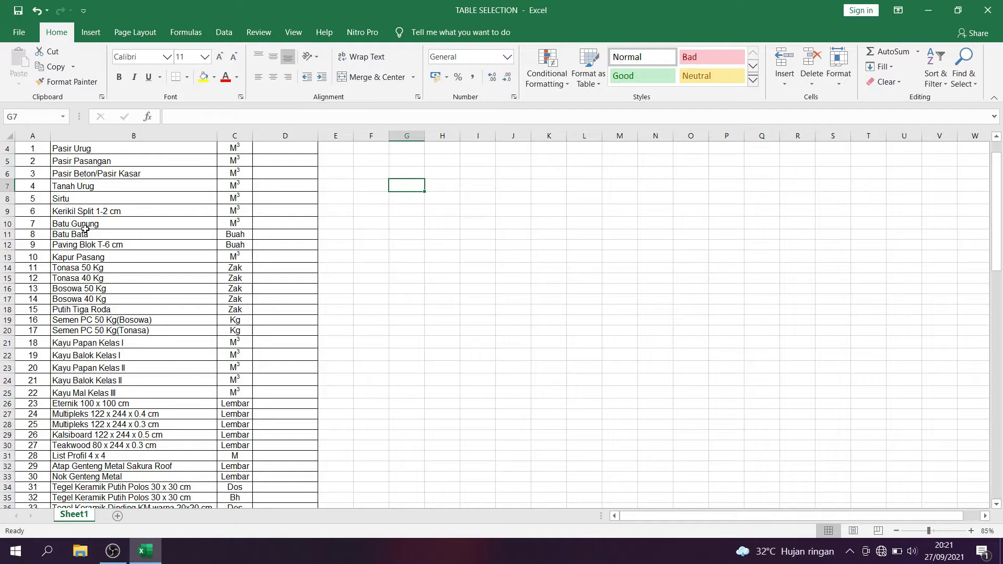
scroll(85, 231, "down", 3)
scroll(88, 246, "down", 5)
scroll(99, 272, "down", 5)
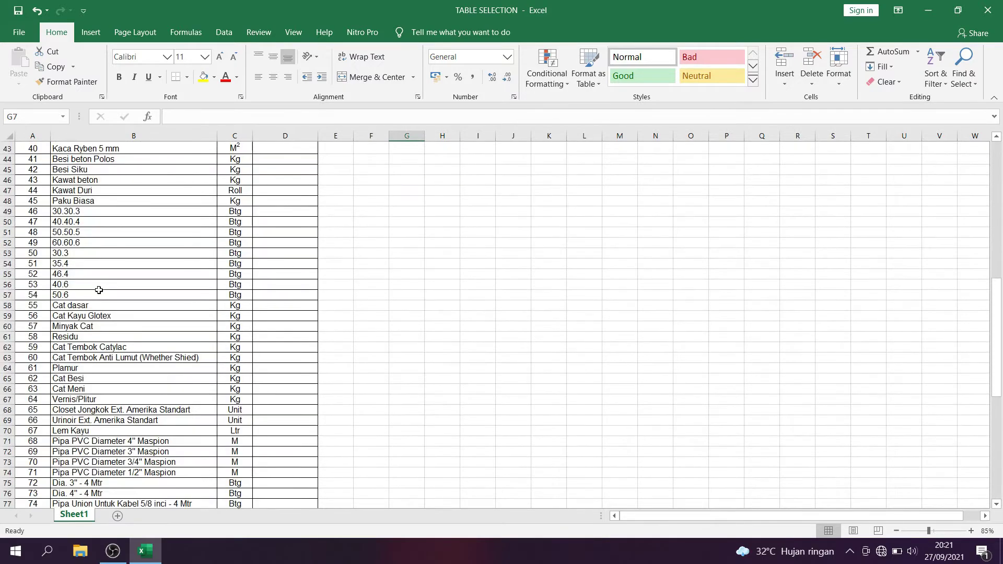
scroll(111, 306, "down", 5)
scroll(111, 305, "down", 5)
scroll(115, 315, "down", 2)
scroll(129, 325, "up", 6)
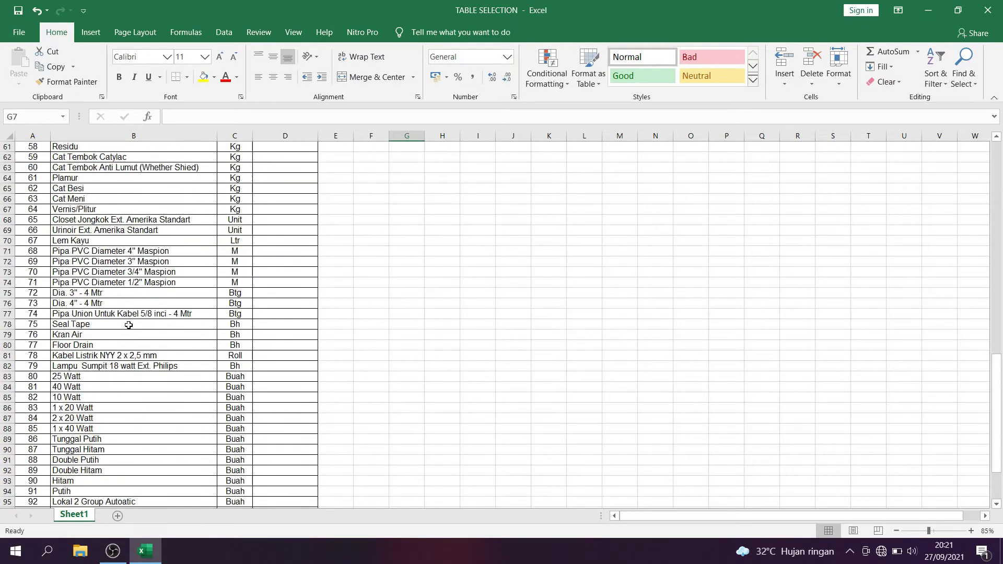
scroll(129, 325, "up", 6)
scroll(129, 325, "up", 5)
scroll(129, 325, "up", 3)
scroll(296, 303, "up", 2)
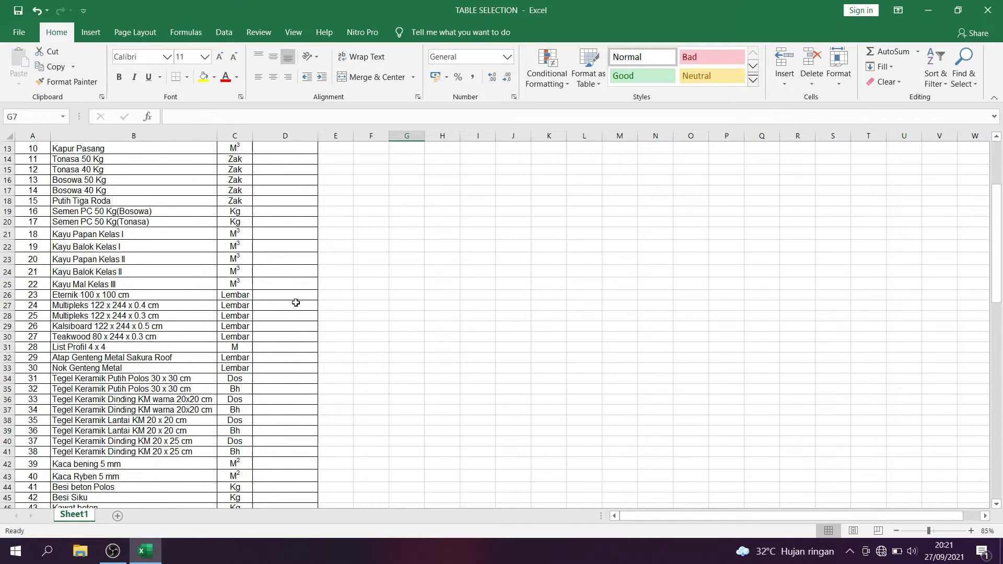
scroll(296, 302, "up", 4)
scroll(296, 302, "up", 1)
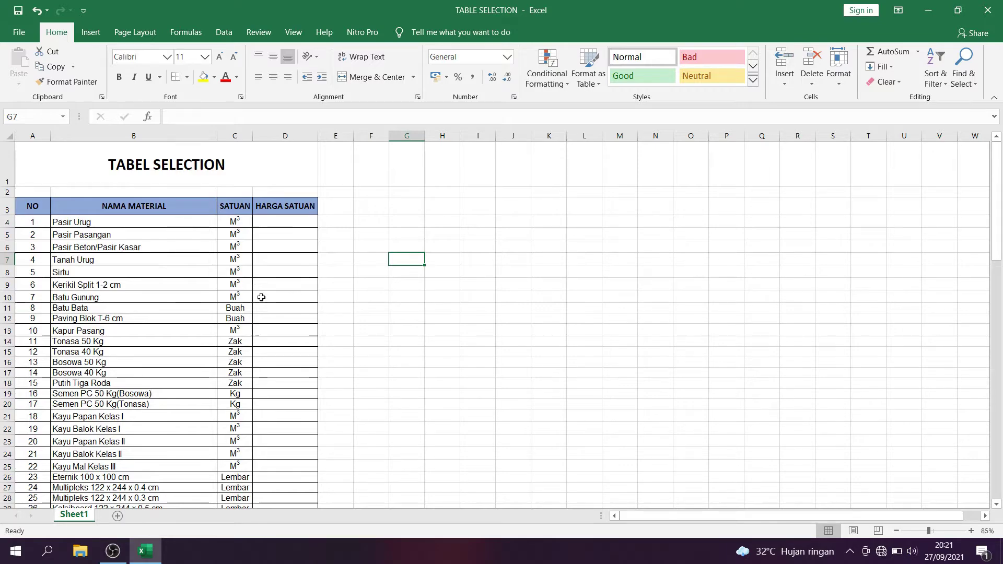
scroll(168, 293, "down", 3)
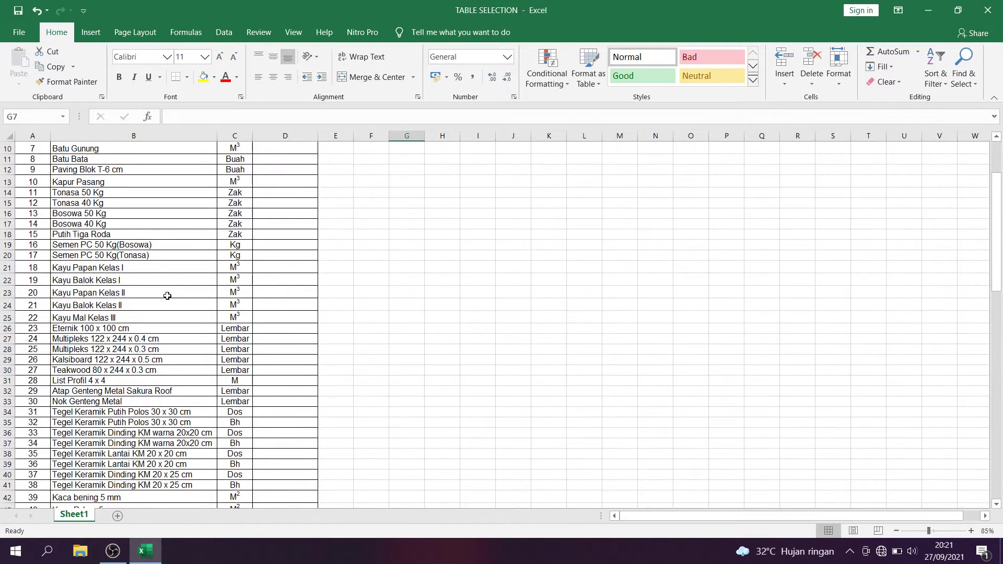
scroll(167, 296, "down", 2)
scroll(167, 295, "down", 2)
scroll(167, 295, "down", 3)
scroll(167, 295, "down", 5)
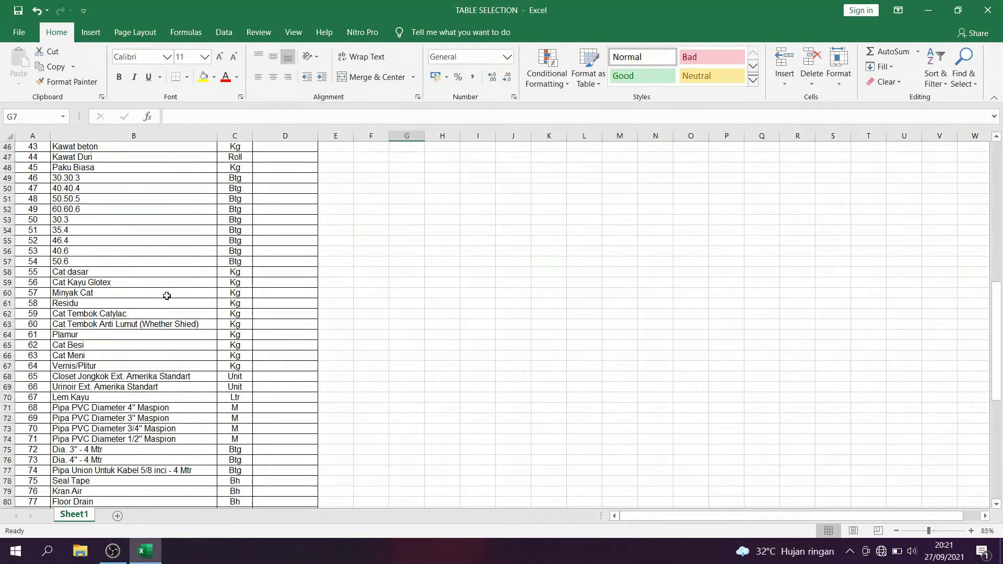
scroll(167, 295, "down", 2)
scroll(167, 295, "down", 7)
scroll(166, 296, "down", 2)
scroll(167, 297, "up", 5)
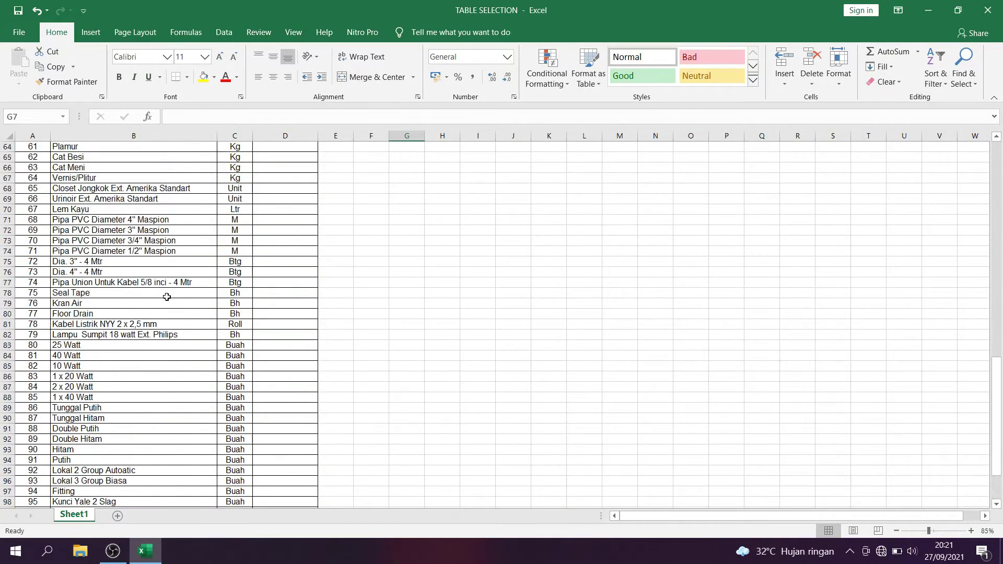
scroll(166, 297, "up", 7)
scroll(167, 296, "up", 4)
scroll(167, 297, "up", 7)
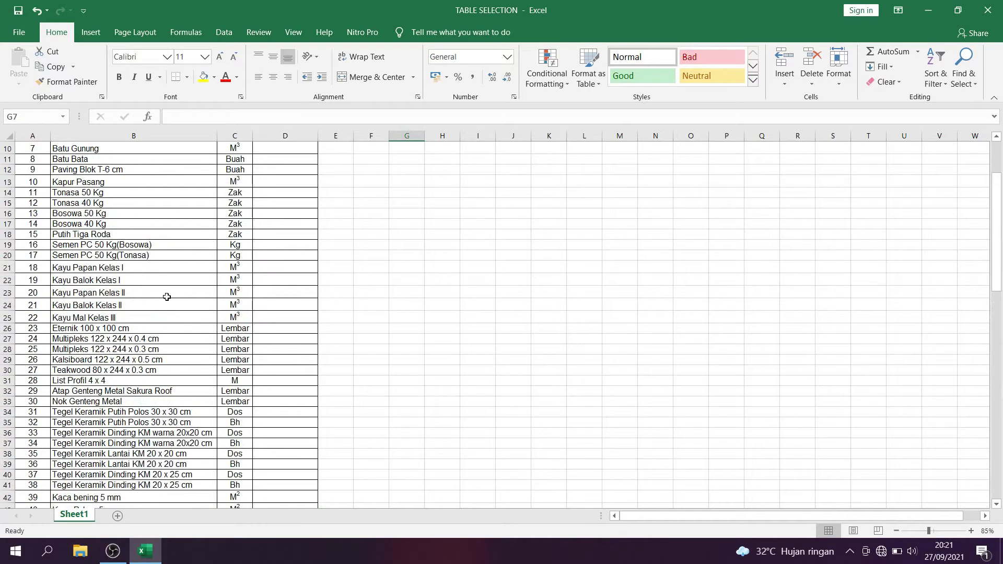
scroll(166, 296, "up", 3)
scroll(166, 297, "down", 3)
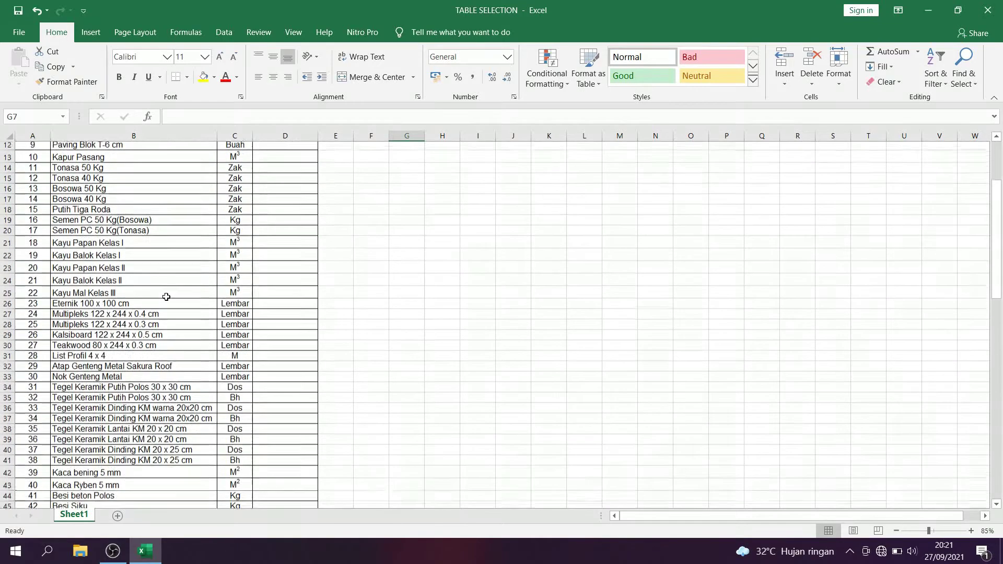
scroll(167, 297, "down", 1)
scroll(169, 328, "down", 2)
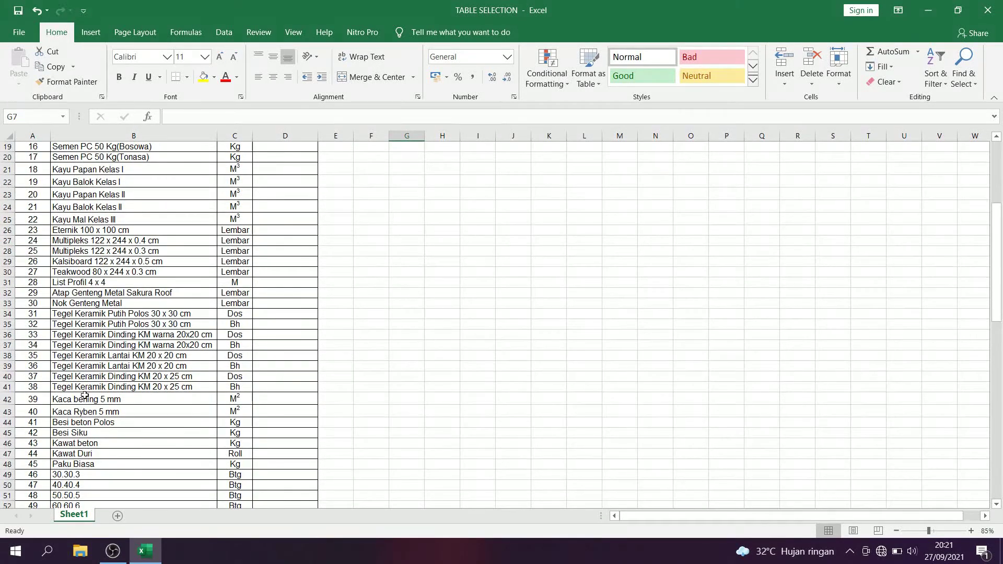
scroll(82, 377, "down", 1)
scroll(82, 377, "up", 2)
scroll(88, 341, "up", 3)
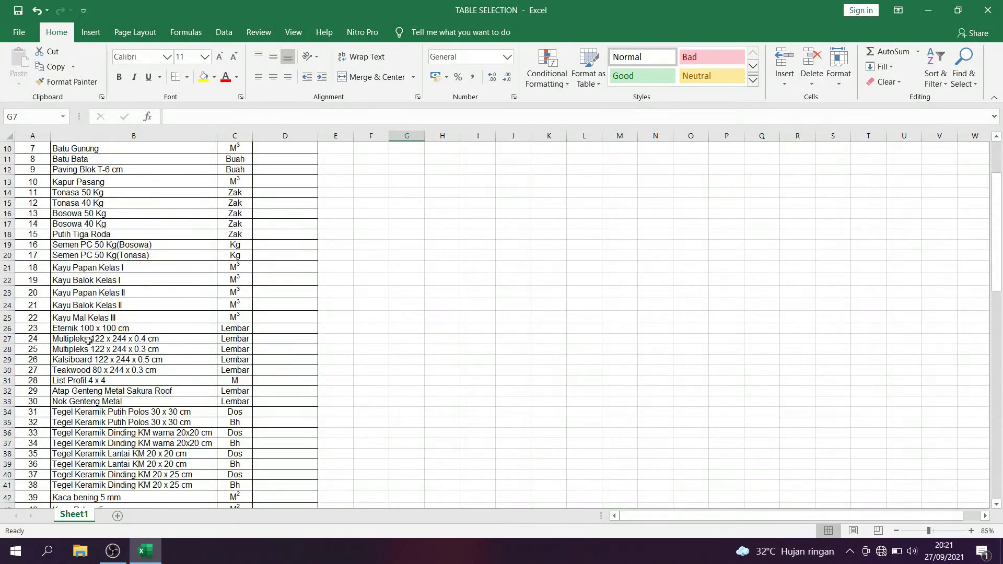
scroll(94, 317, "down", 2)
scroll(120, 306, "down", 1)
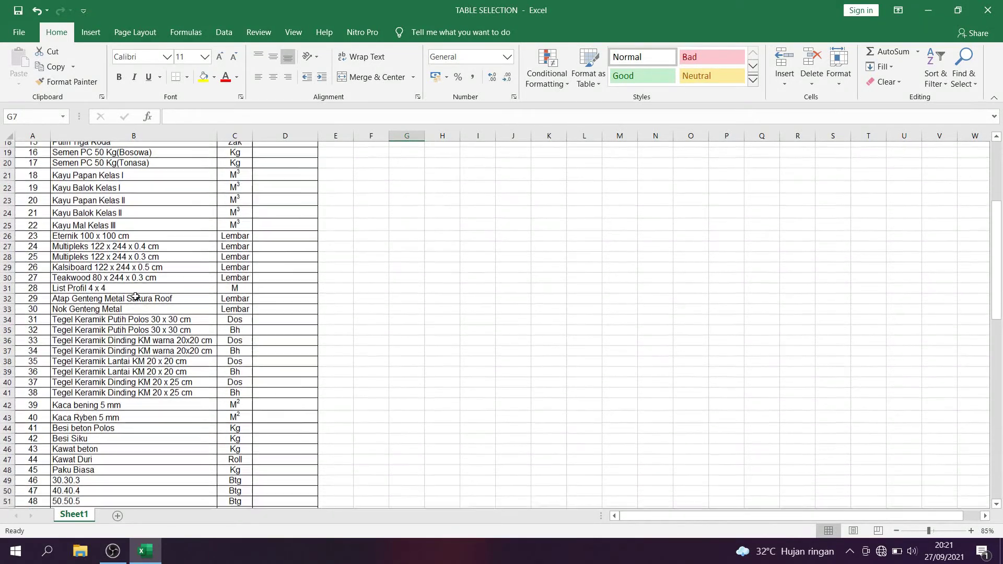
scroll(135, 298, "down", 1)
scroll(134, 298, "down", 2)
scroll(84, 294, "down", 1)
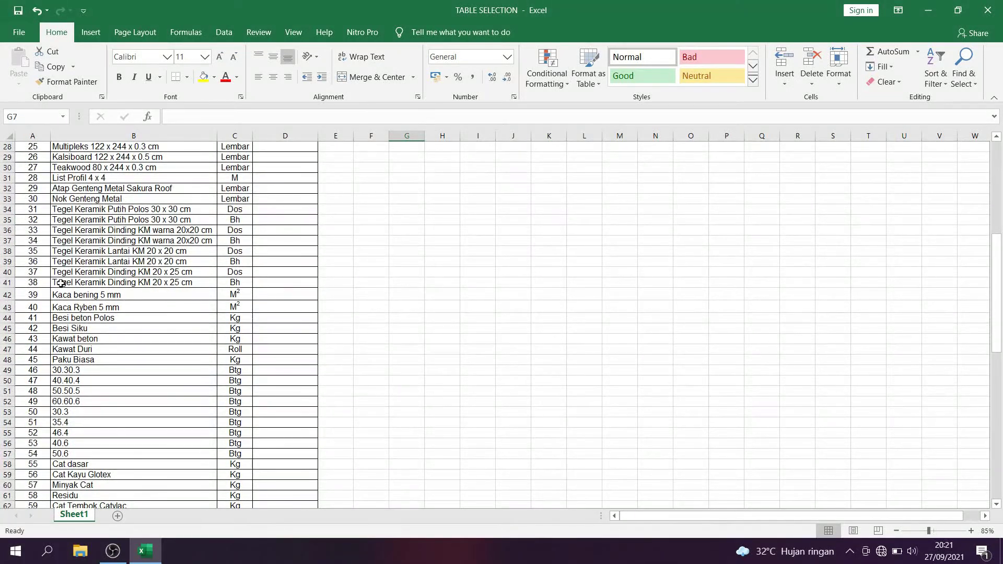
left_click(61, 283)
scroll(127, 289, "down", 1)
scroll(127, 297, "down", 3)
scroll(127, 299, "down", 2)
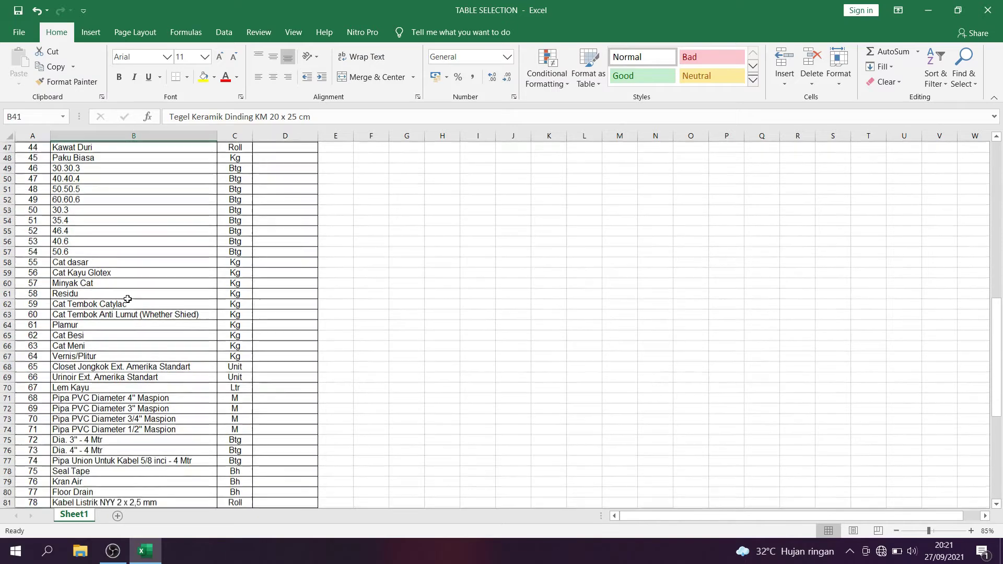
scroll(127, 299, "down", 1)
scroll(104, 334, "down", 1)
scroll(78, 376, "down", 1)
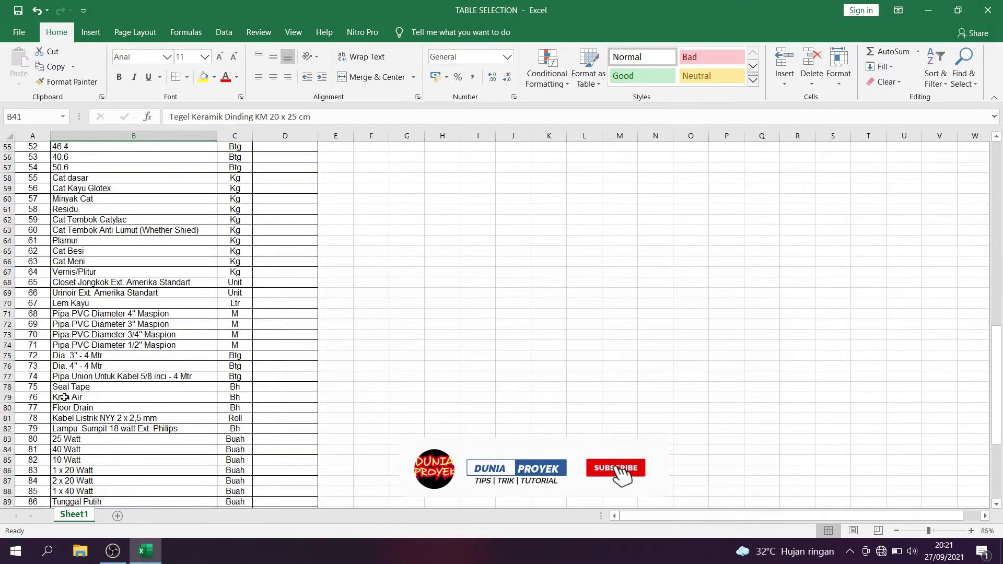
left_click(64, 398)
left_click(421, 367)
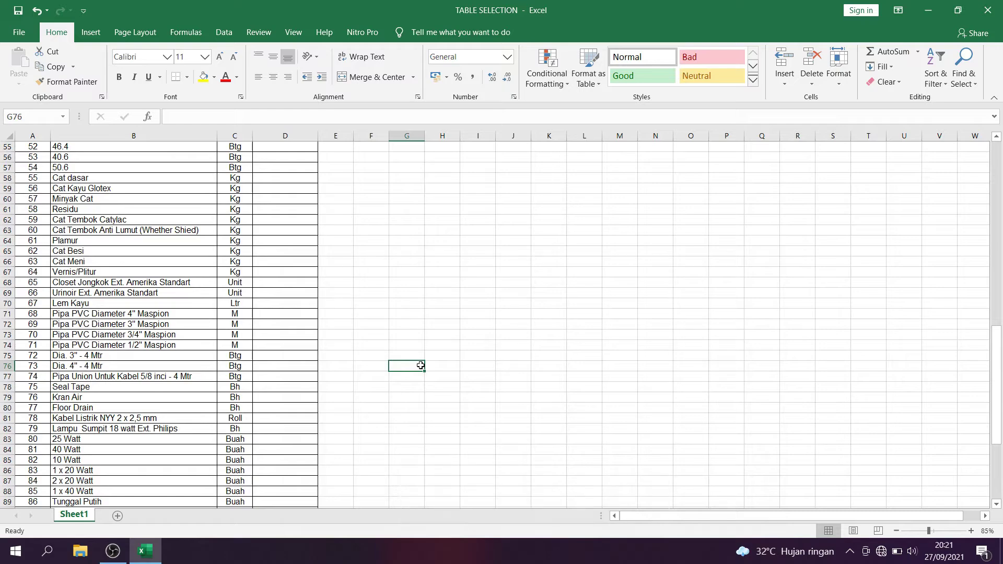
scroll(421, 365, "up", 3)
scroll(421, 365, "up", 3)
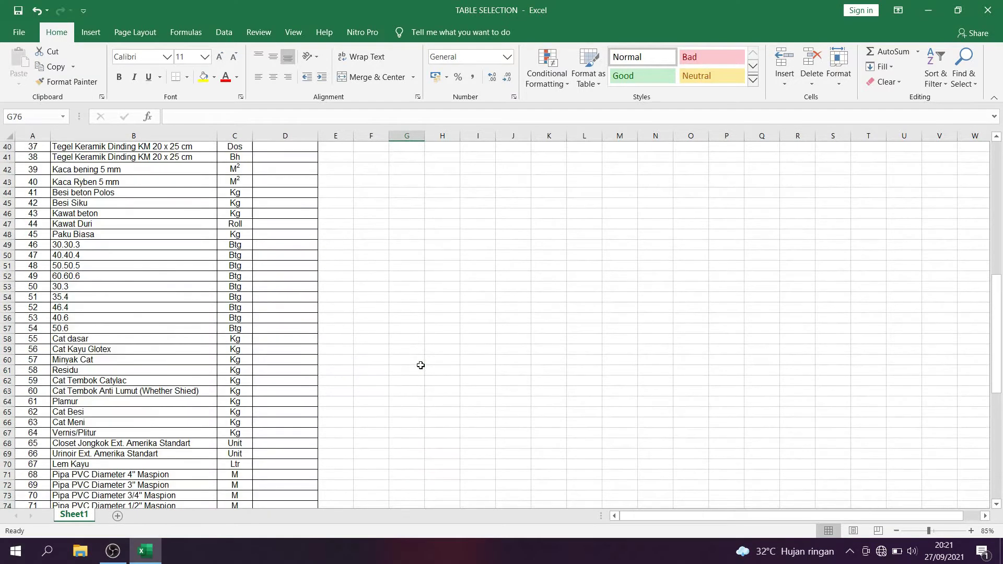
scroll(421, 365, "up", 2)
scroll(420, 365, "up", 3)
scroll(421, 366, "up", 2)
scroll(421, 365, "up", 3)
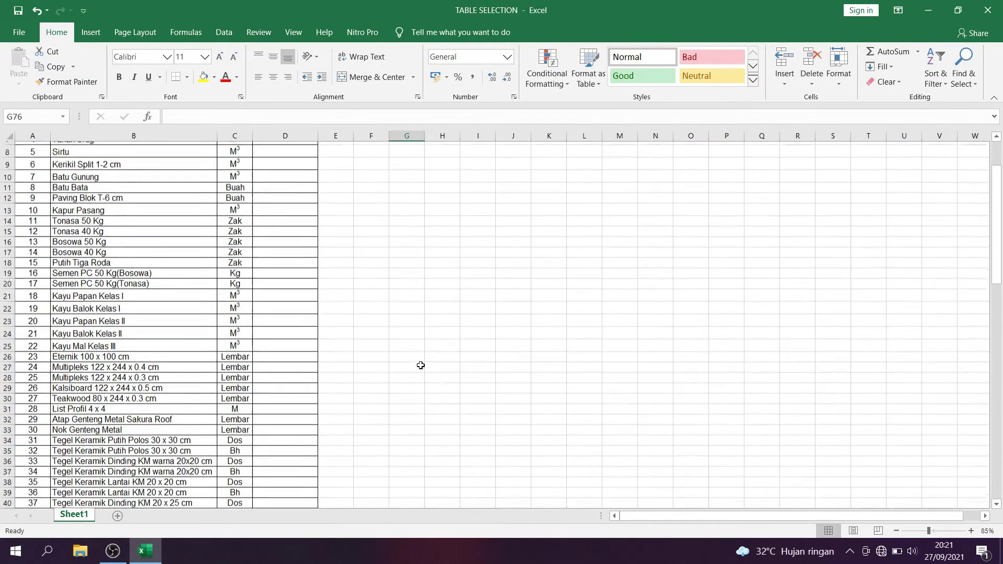
scroll(421, 365, "up", 2)
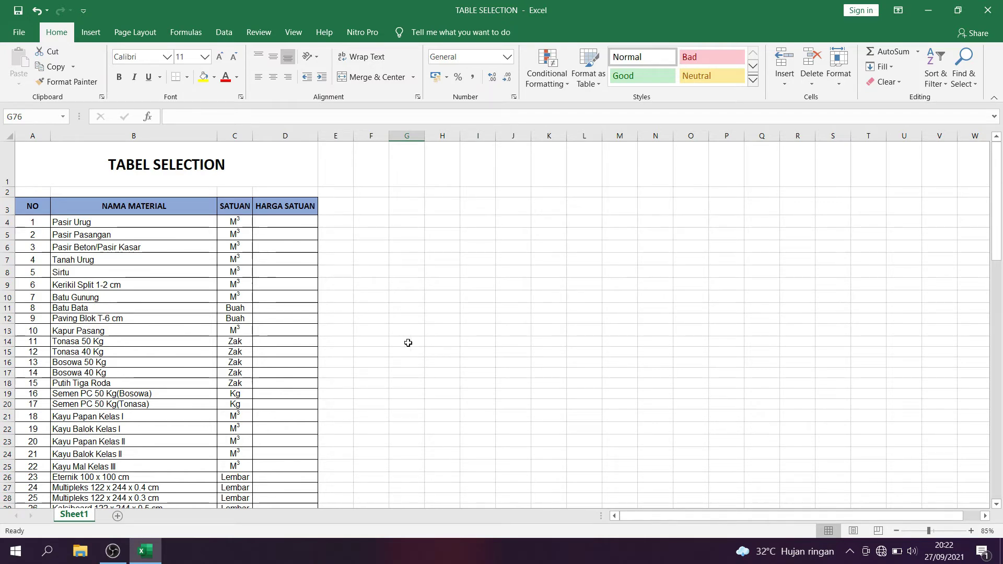
Step: Select A3:D105 and bring up Create Table with Ctrl+T
left_click(24, 208)
mouse_move(55, 226)
left_mouse_down()
mouse_move(299, 486)
mouse_move(299, 538)
left_mouse_up()
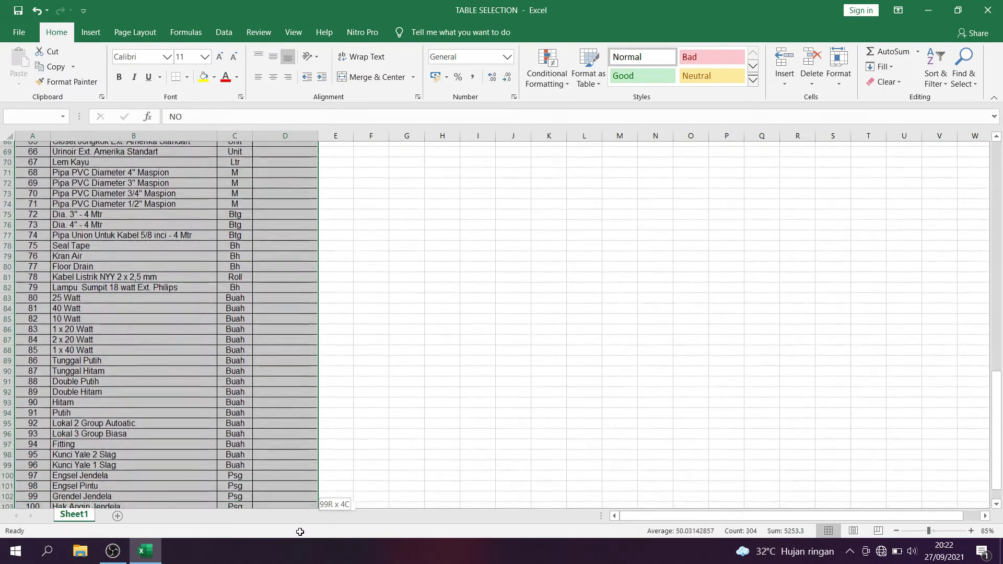
left_click_drag(299, 538, 313, 472)
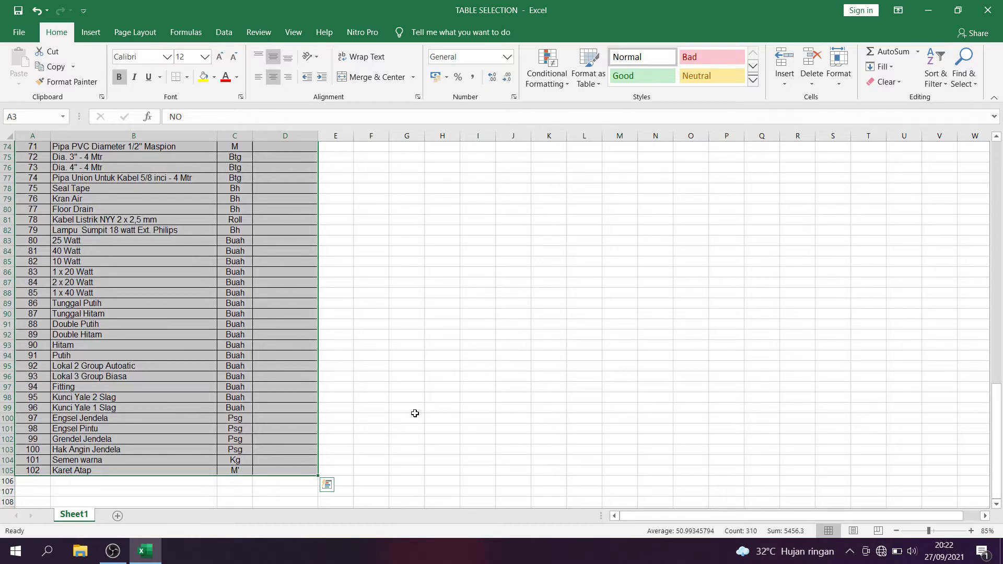
key("ctrl+t")
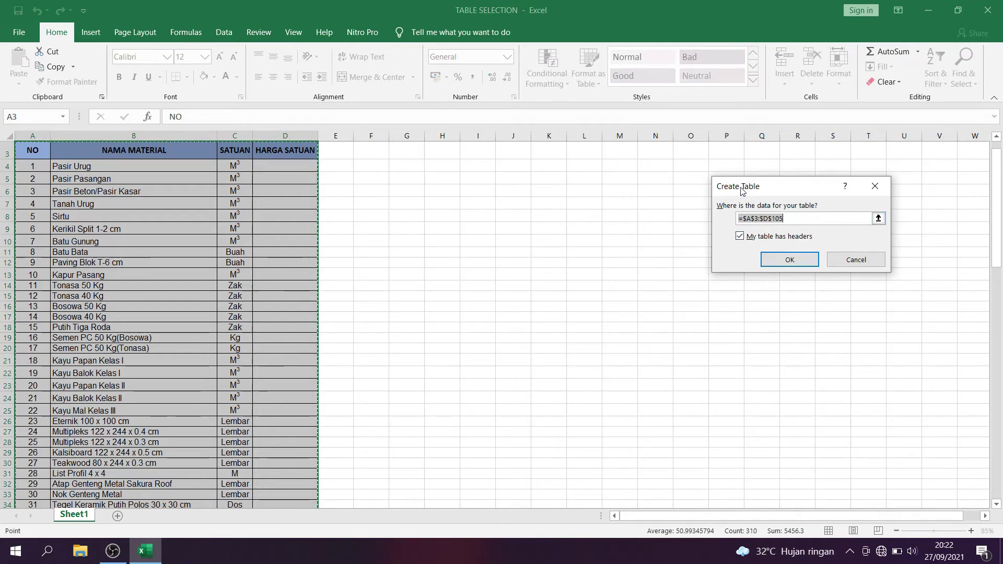
Step: Create the table from $A$3:$D$105 with headers, then deselect it and return to the top
left_click_drag(740, 191, 424, 164)
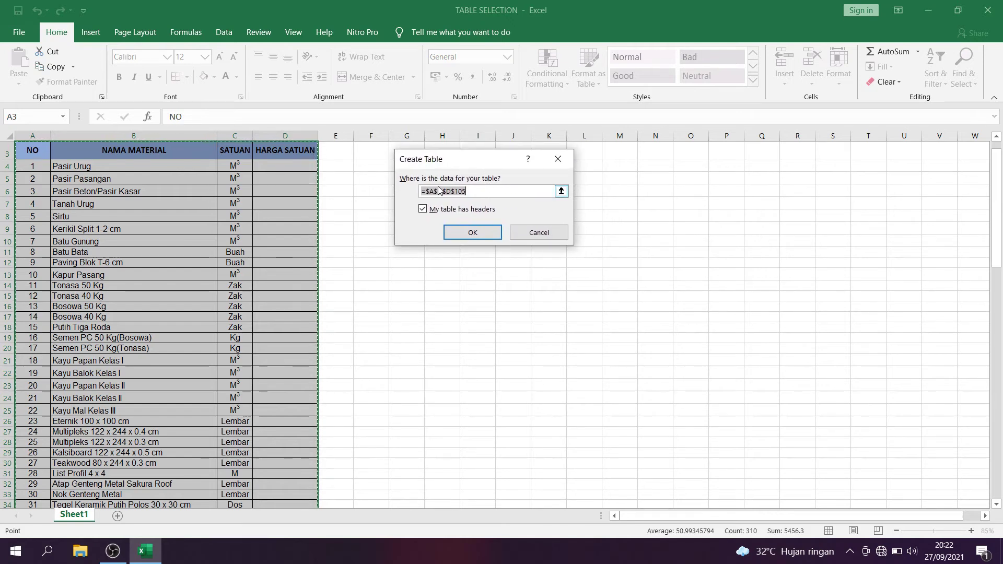
left_click(426, 211)
left_click(423, 210)
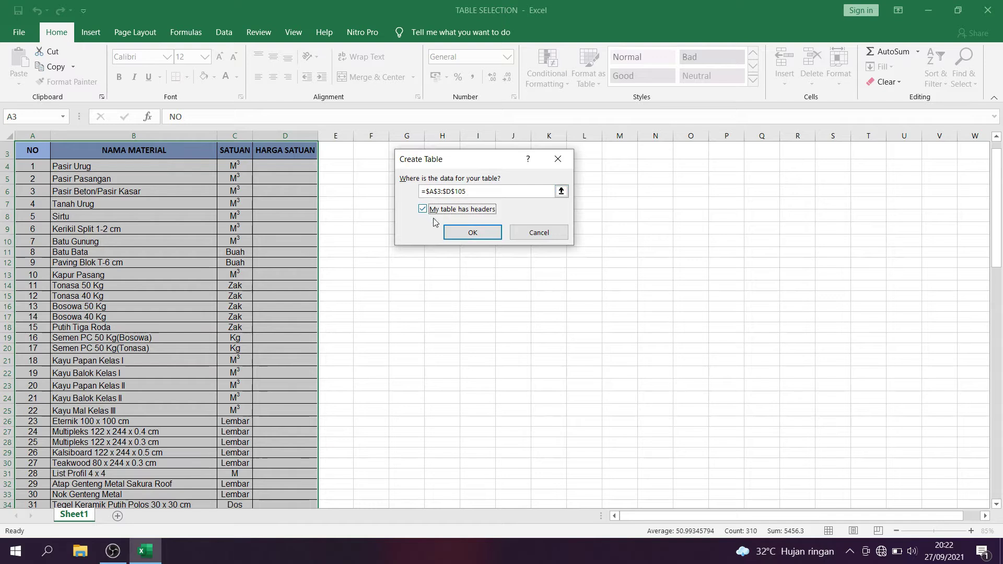
left_click(484, 233)
left_click(498, 301)
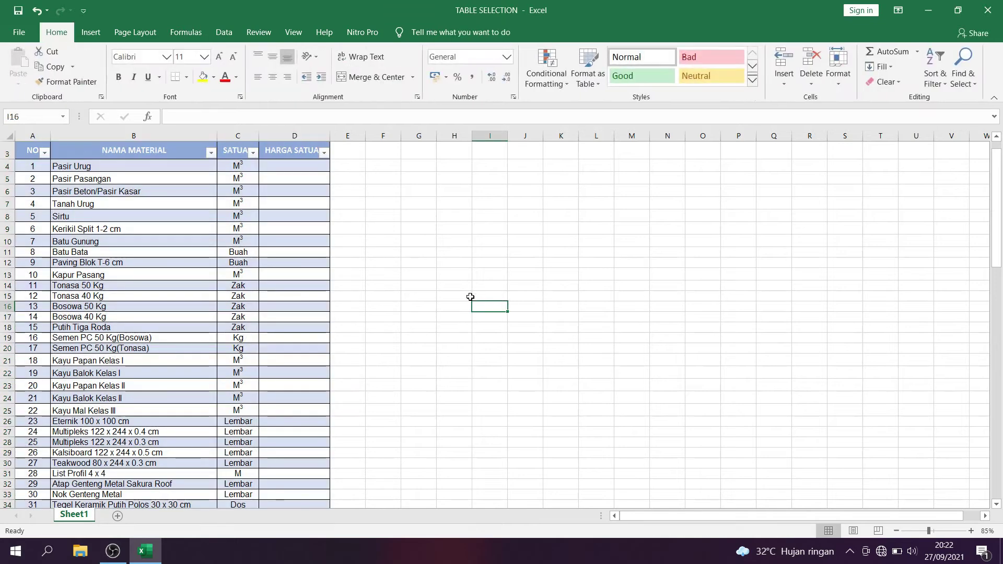
scroll(418, 298, "up", 1)
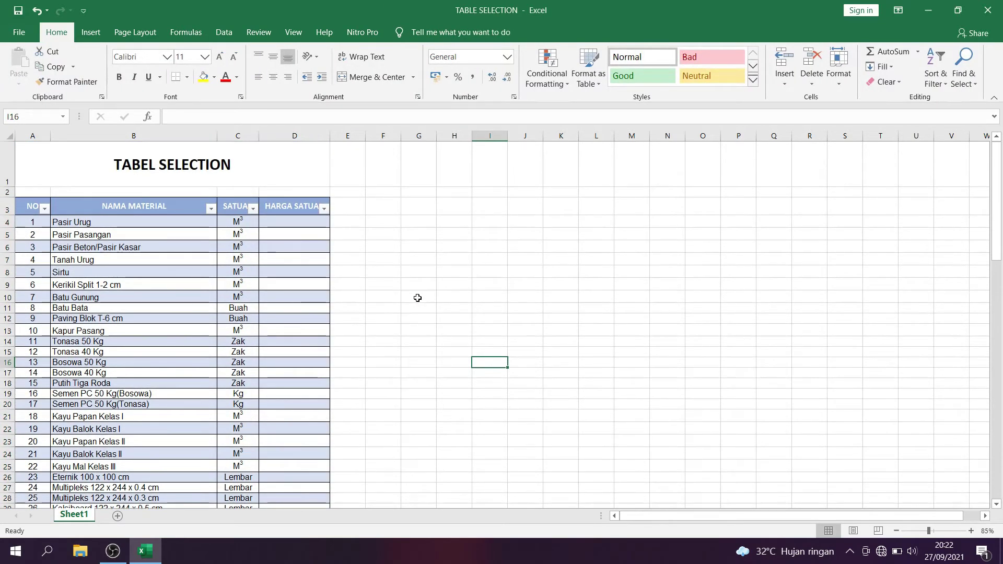
scroll(418, 298, "down", 2)
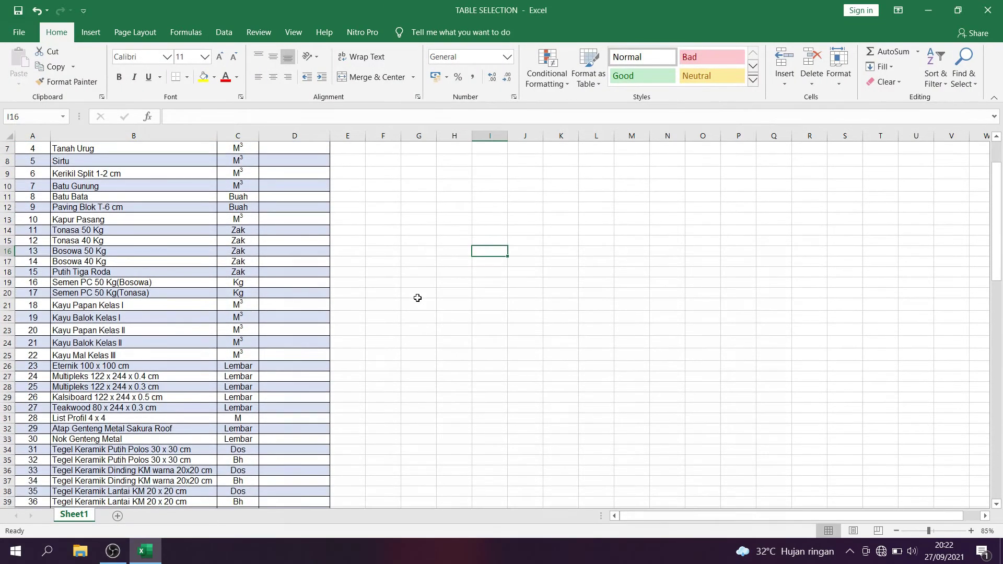
scroll(418, 297, "up", 2)
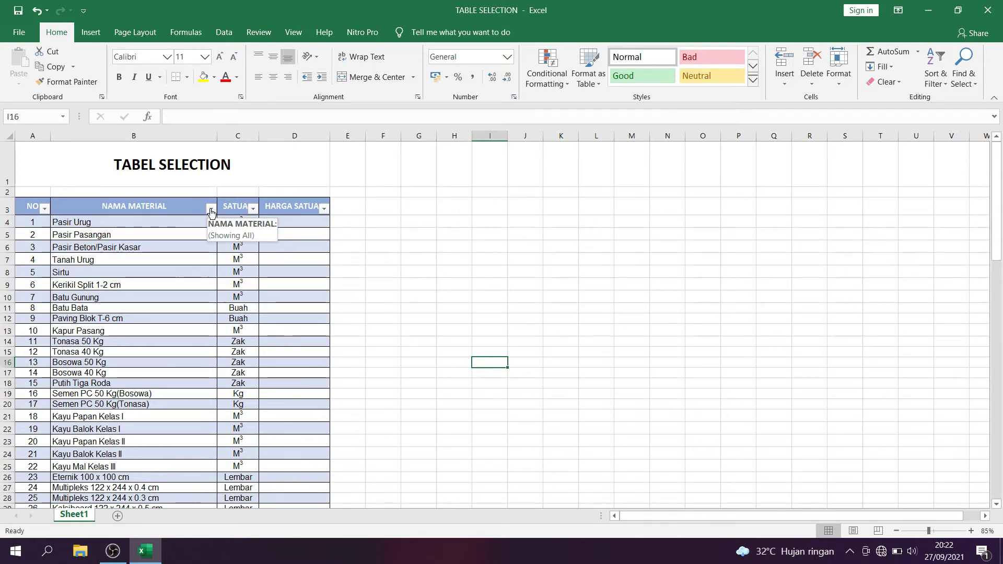
Step: Filter NAMA MATERIAL with the search 'TEGE' to show only the 8 Tegel Keramik items
left_click(211, 210)
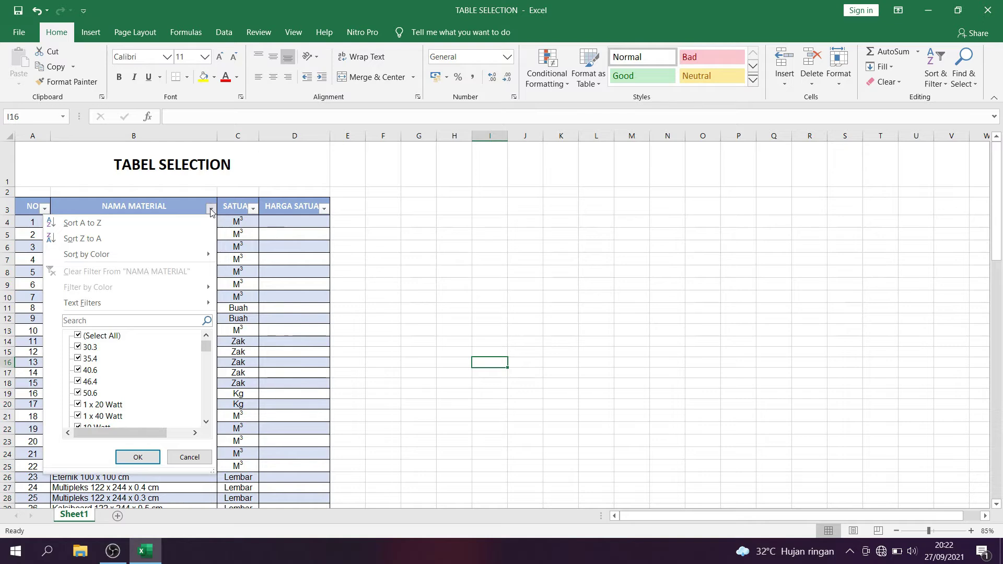
left_click(156, 322)
type("TEGEL")
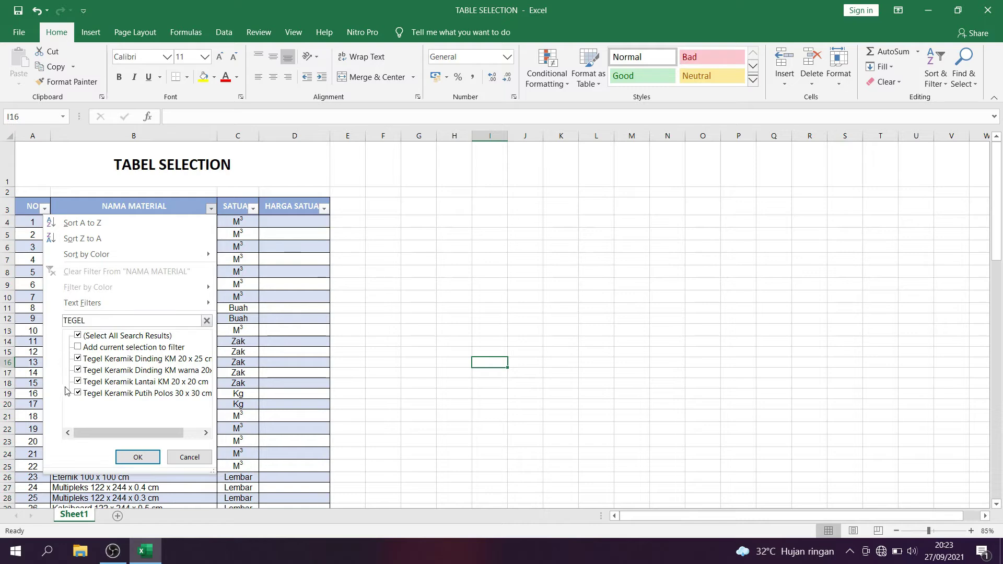
left_click(129, 463)
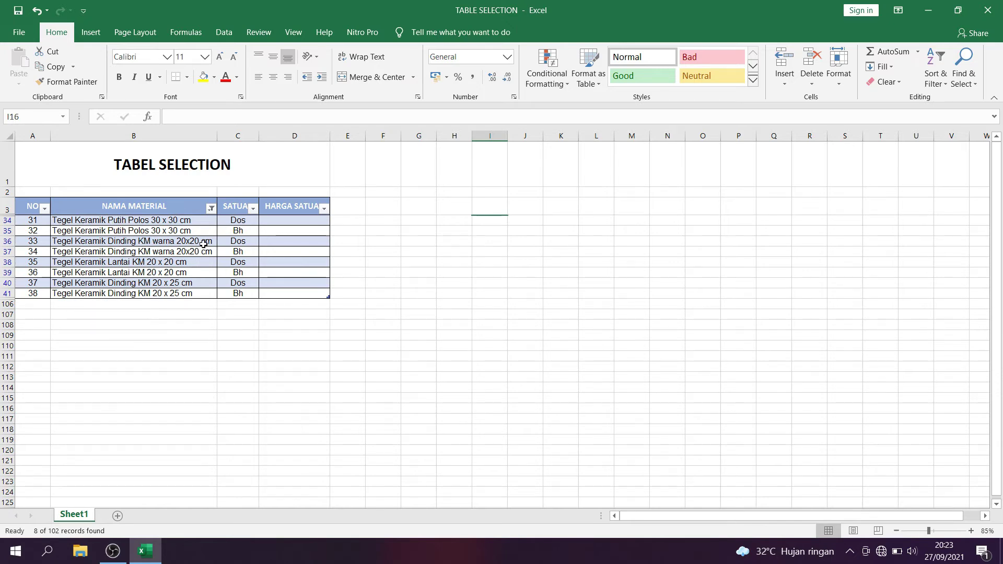
Step: Refilter NAMA MATERIAL with the search 'PAKU' so only Paku Biasa remains
left_click(211, 208)
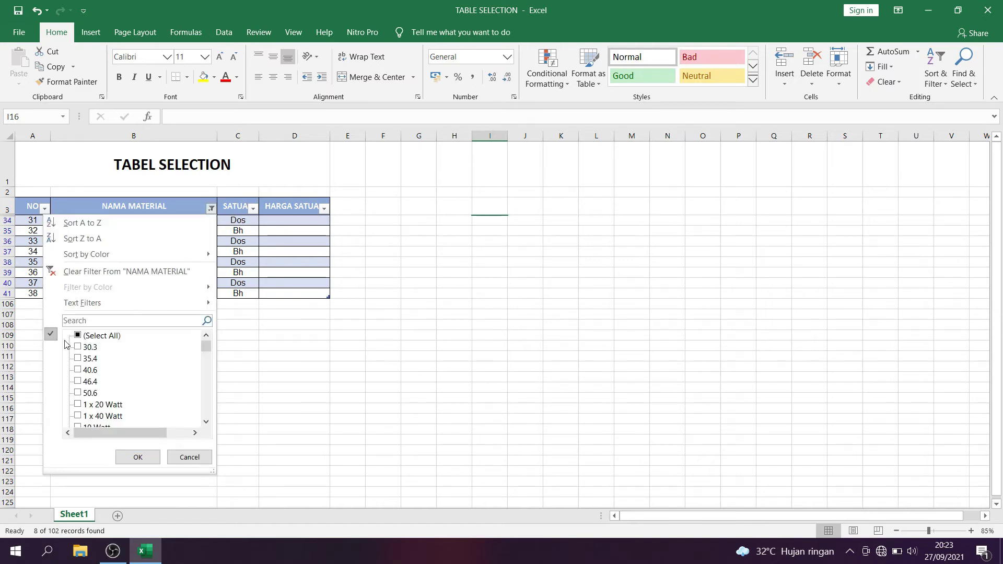
left_click(77, 335)
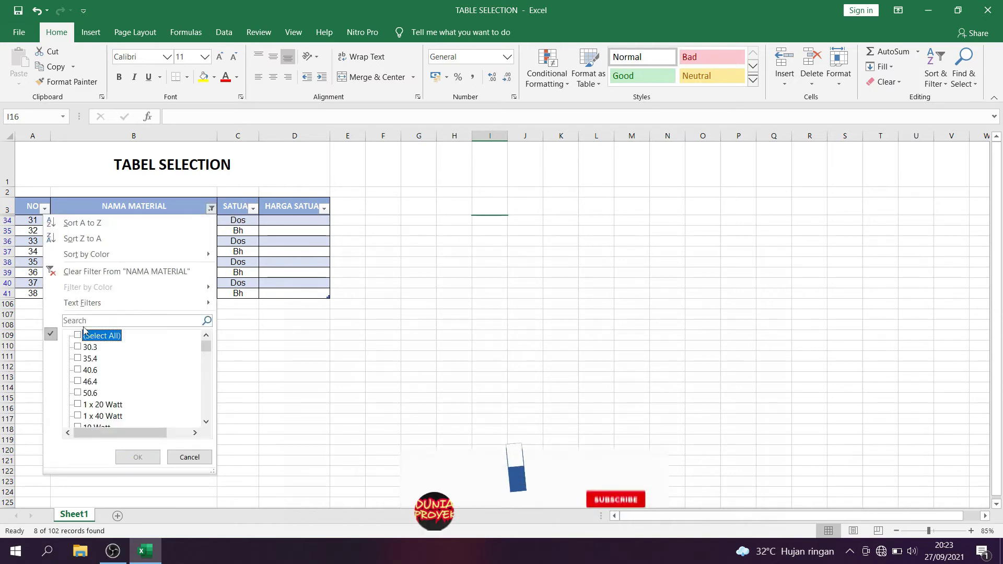
left_click(90, 319)
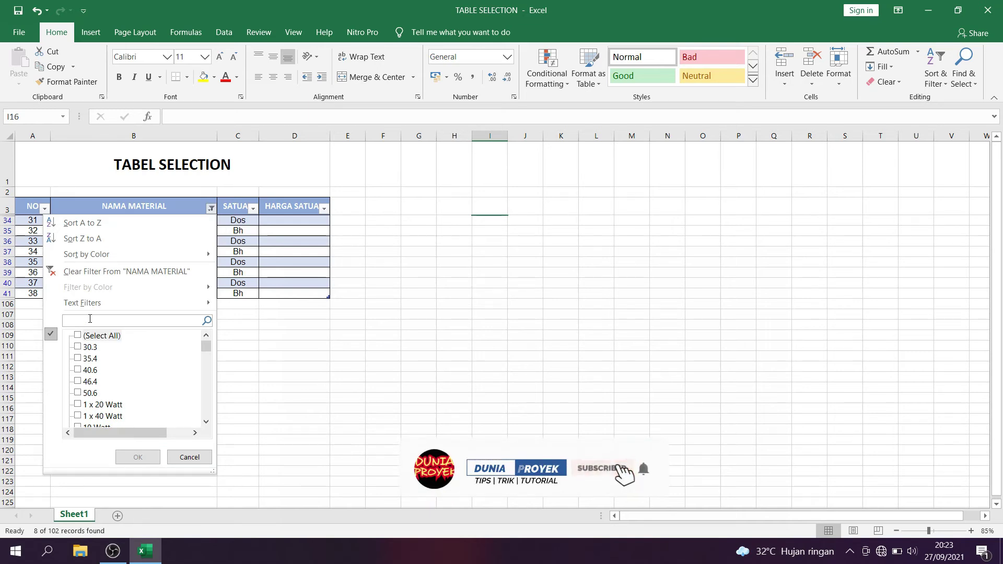
type("PAK")
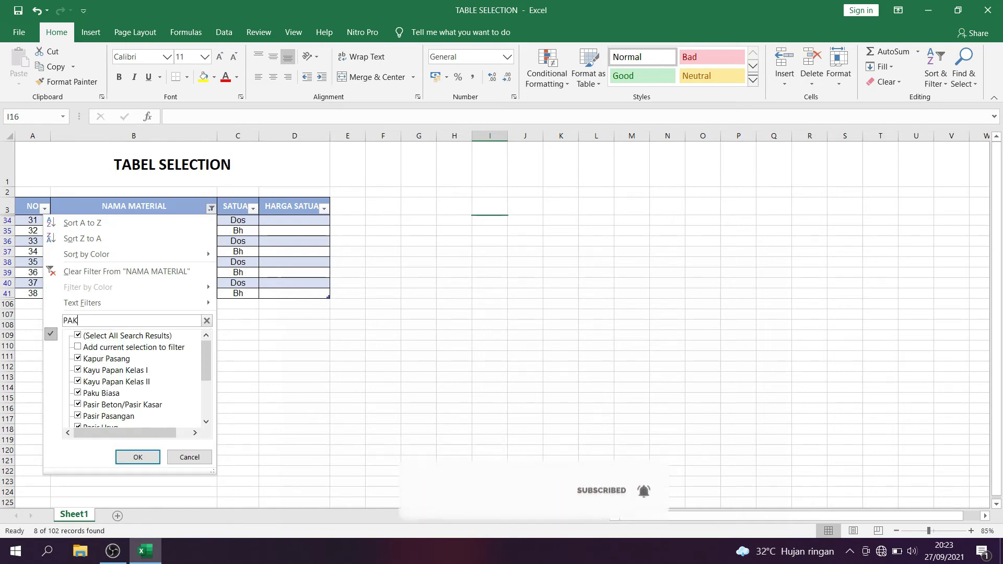
type("U")
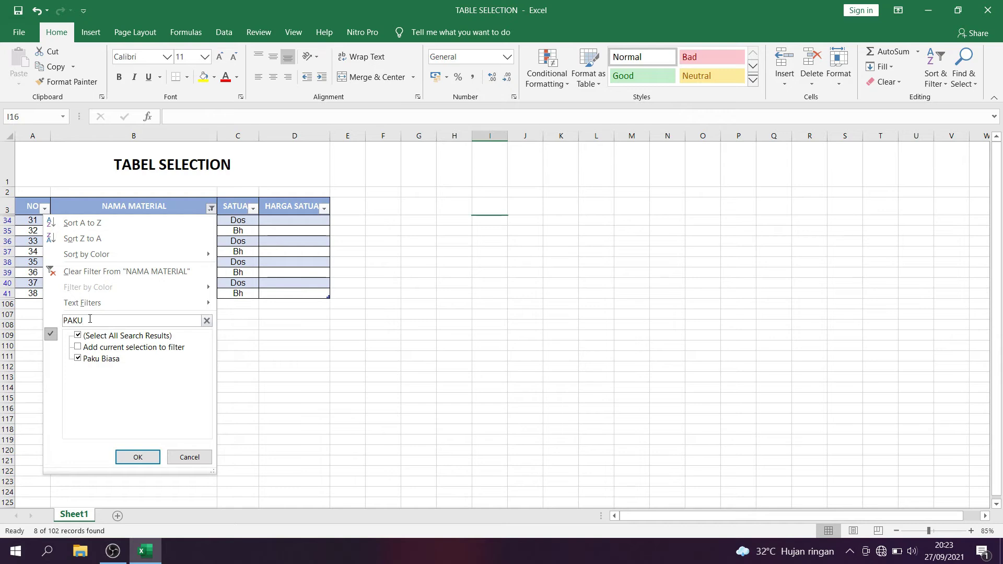
left_click(140, 457)
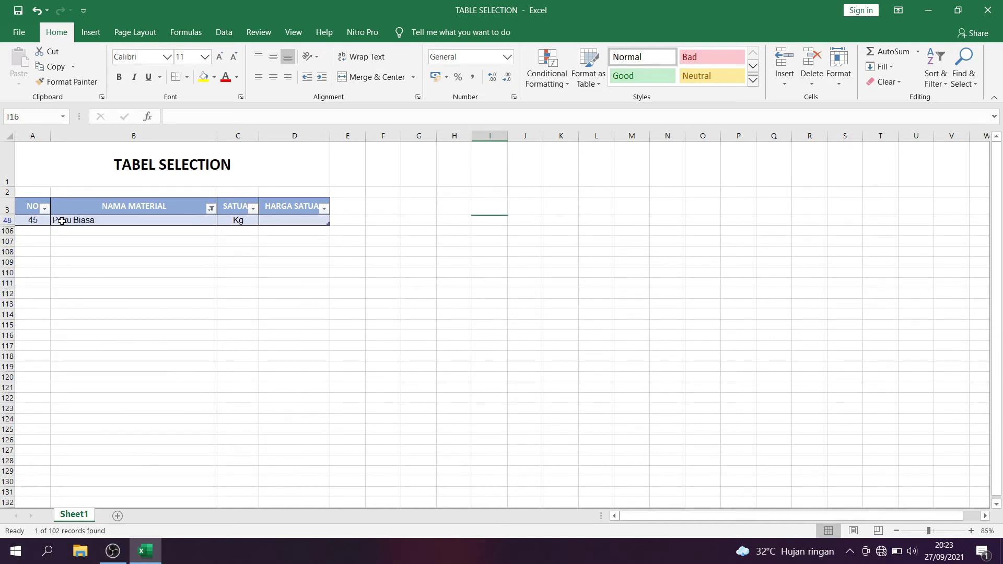
left_click(373, 272)
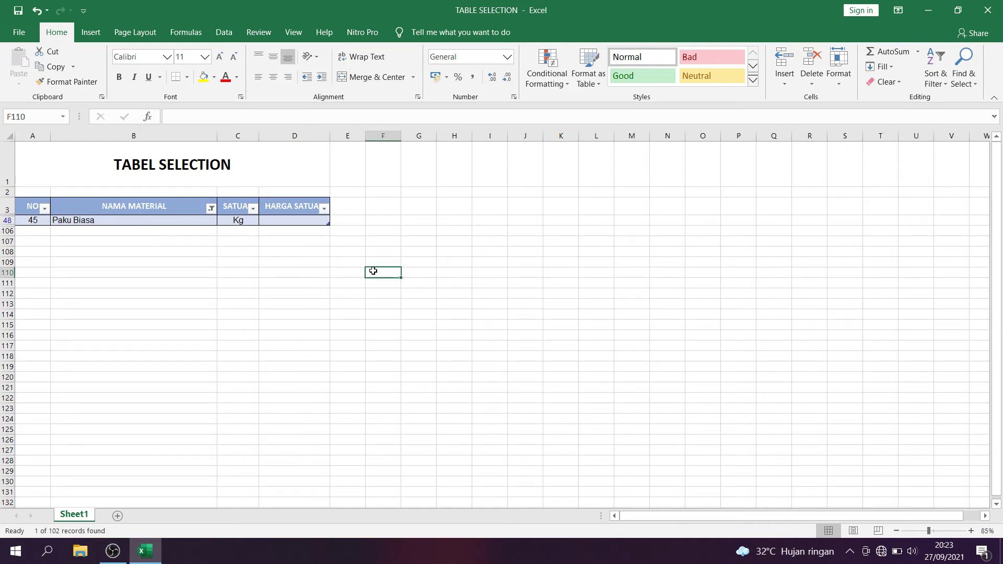
Step: Tick (Select All) in the NAMA MATERIAL filter and scroll through the full restored list
left_click(211, 208)
left_click(78, 336)
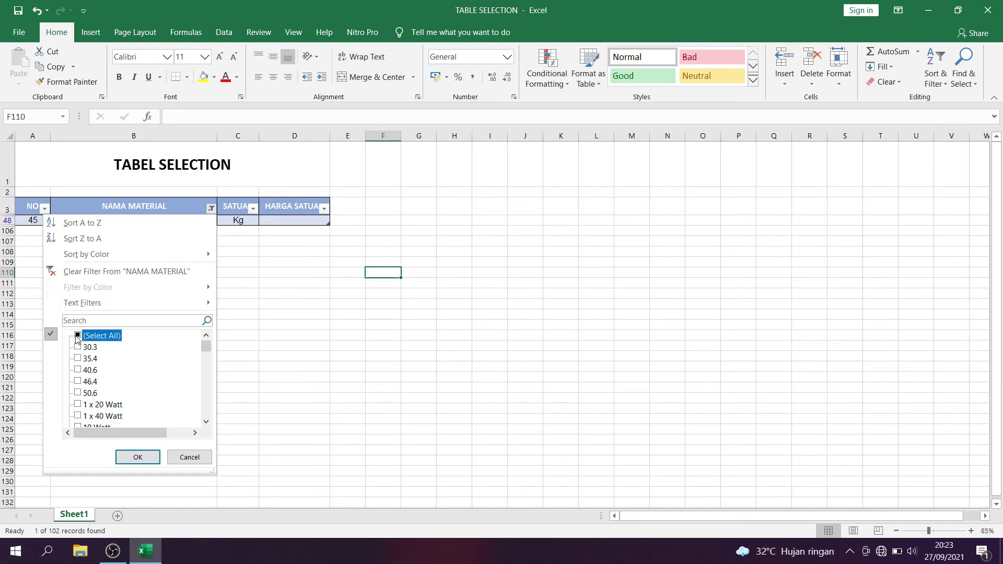
left_click(144, 460)
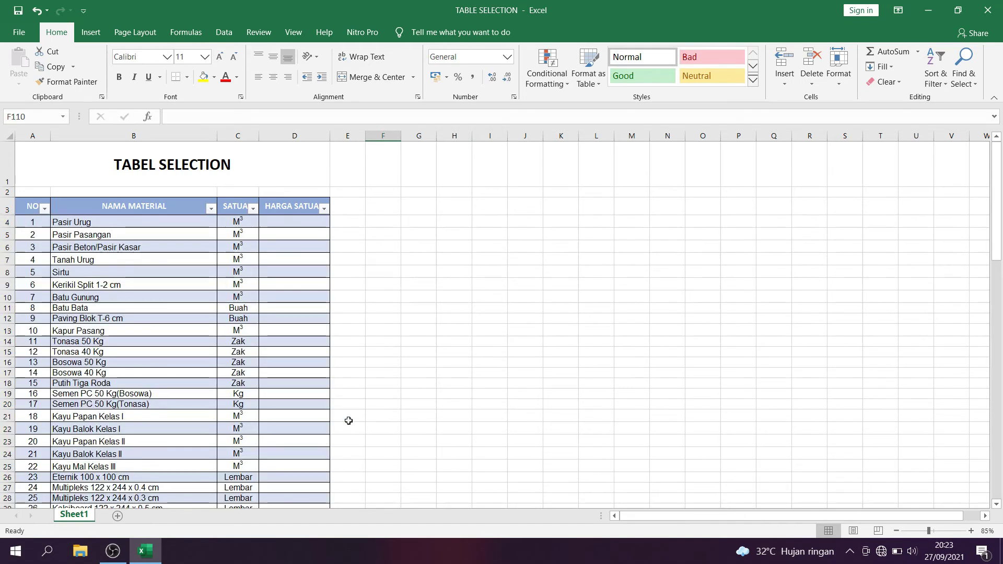
scroll(451, 360, "down", 1)
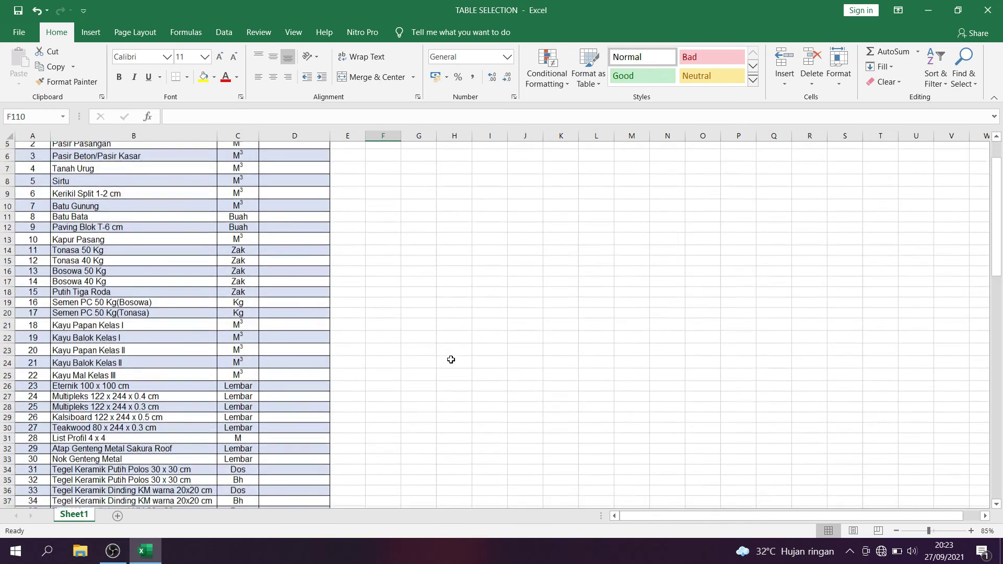
scroll(451, 360, "down", 1)
scroll(451, 359, "down", 1)
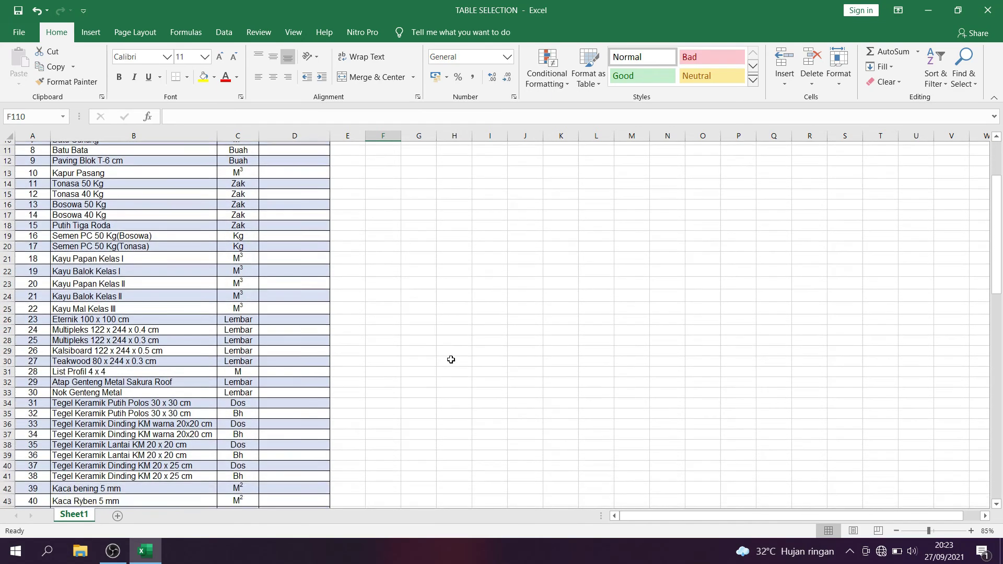
scroll(450, 359, "down", 2)
scroll(451, 360, "down", 2)
scroll(451, 360, "down", 1)
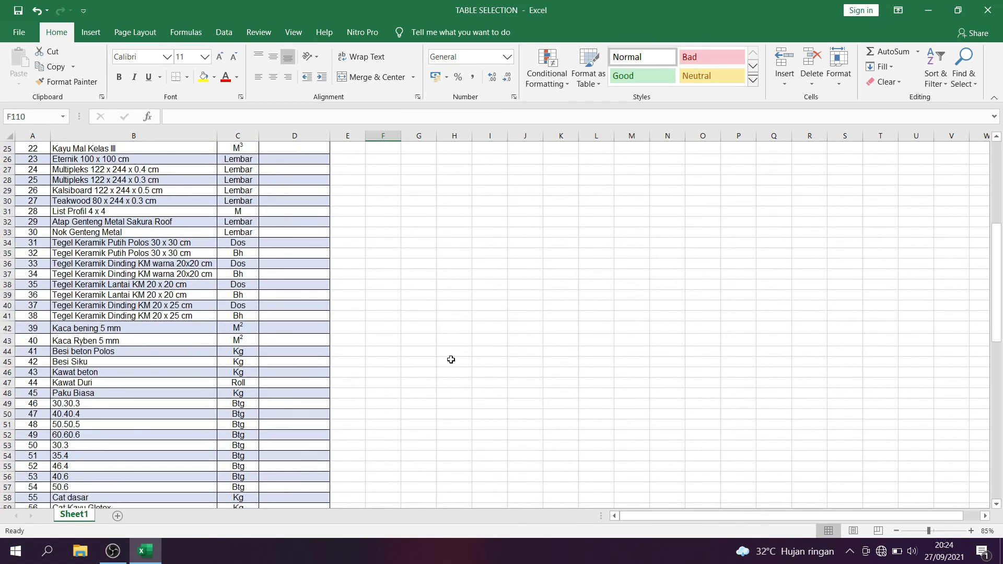
scroll(450, 359, "down", 2)
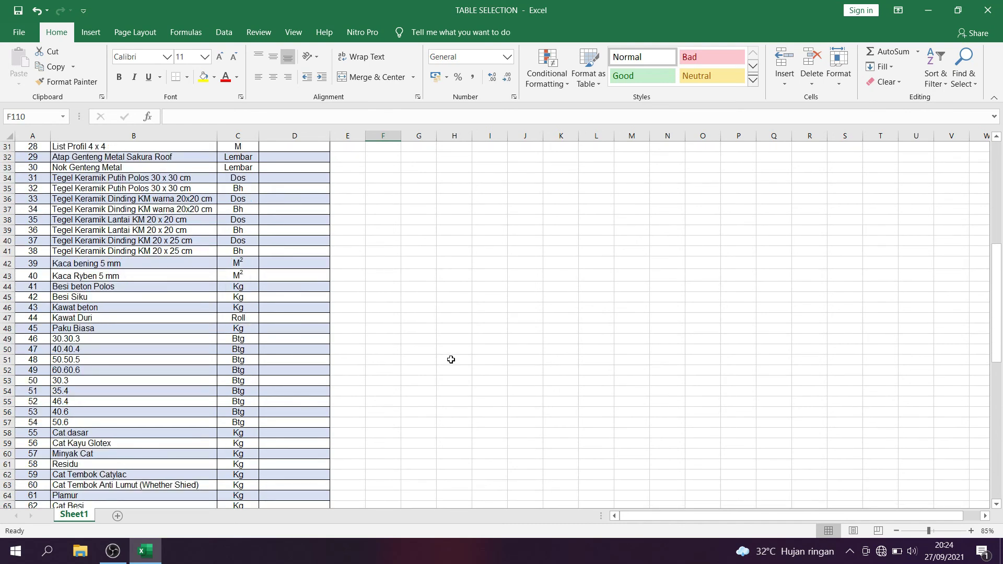
scroll(451, 359, "up", 2)
scroll(451, 359, "up", 3)
scroll(451, 359, "up", 3)
scroll(451, 359, "up", 2)
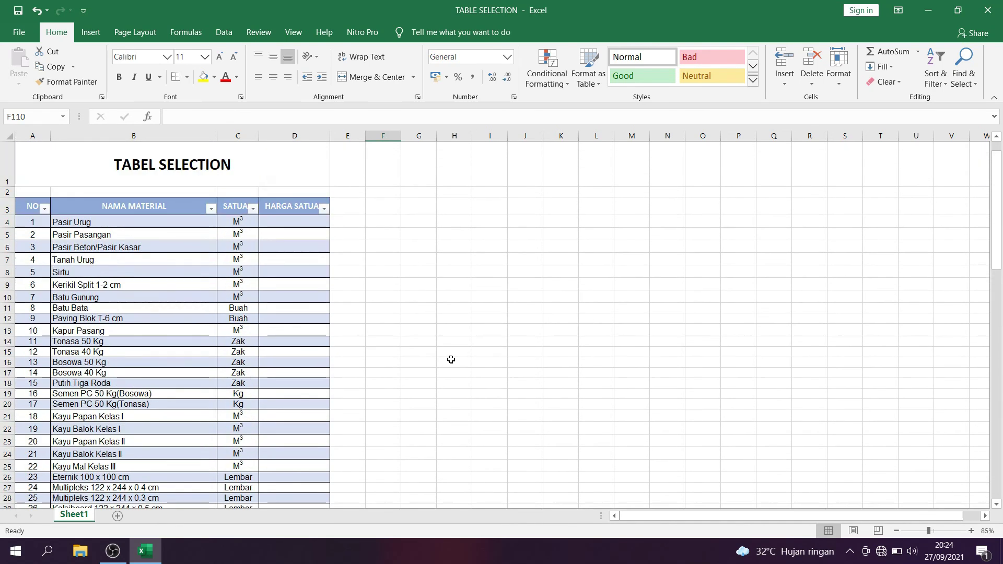